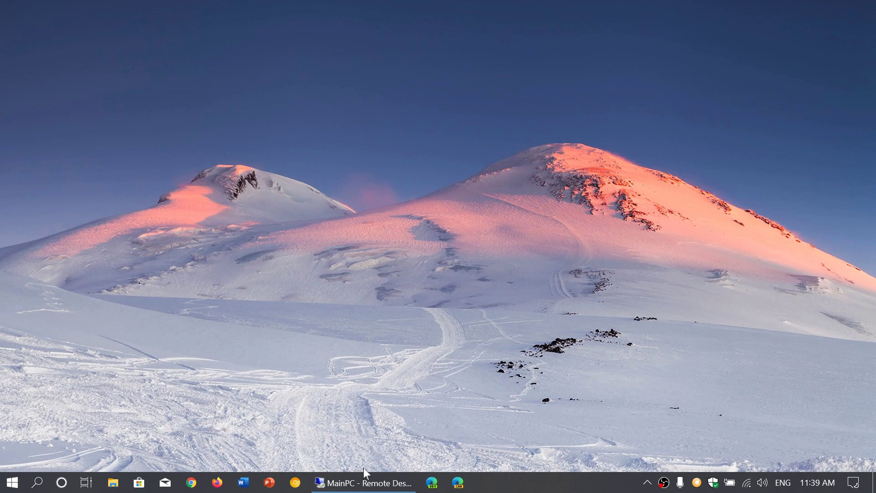
Maximize the MainPC Remote Desktop session from its taskbar button
click(363, 482)
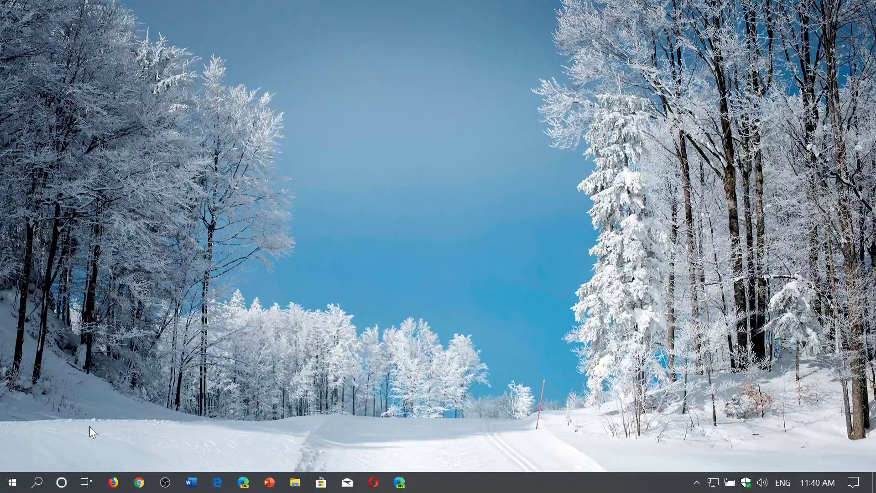
Switch to Desktop 1, check the Windows version (2004, build 19033.1), then close Settings
click(84, 483)
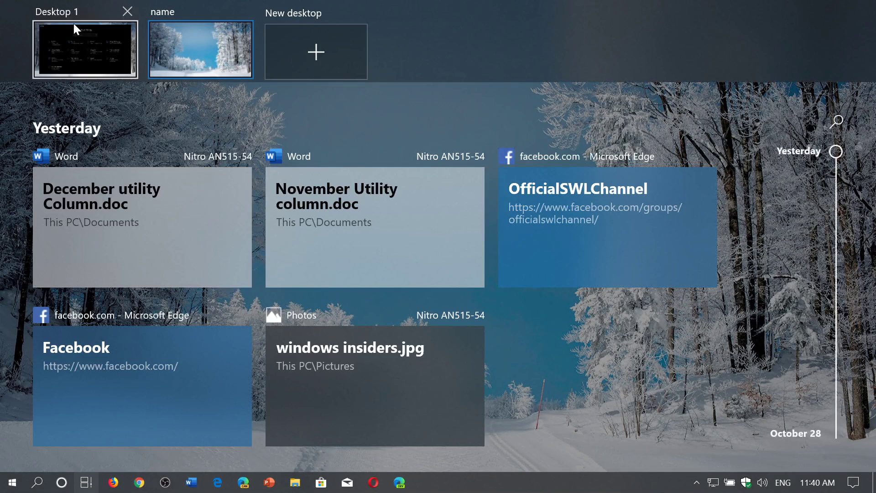
click(75, 27)
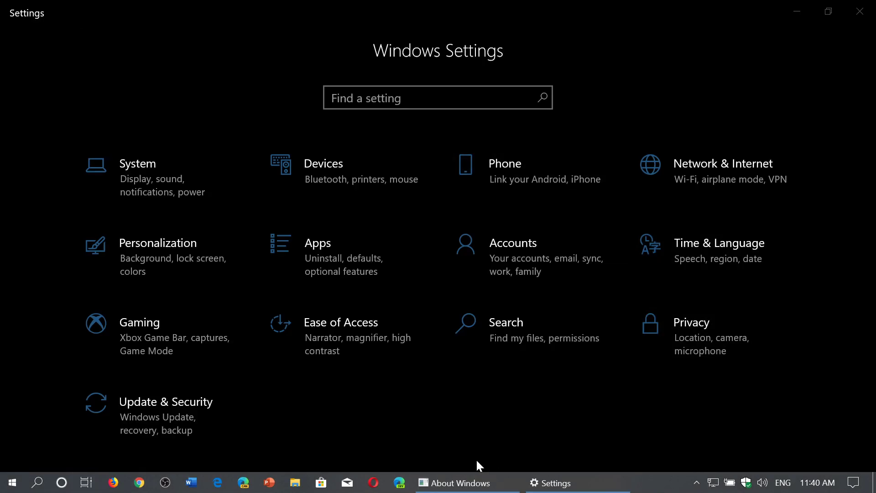
click(461, 482)
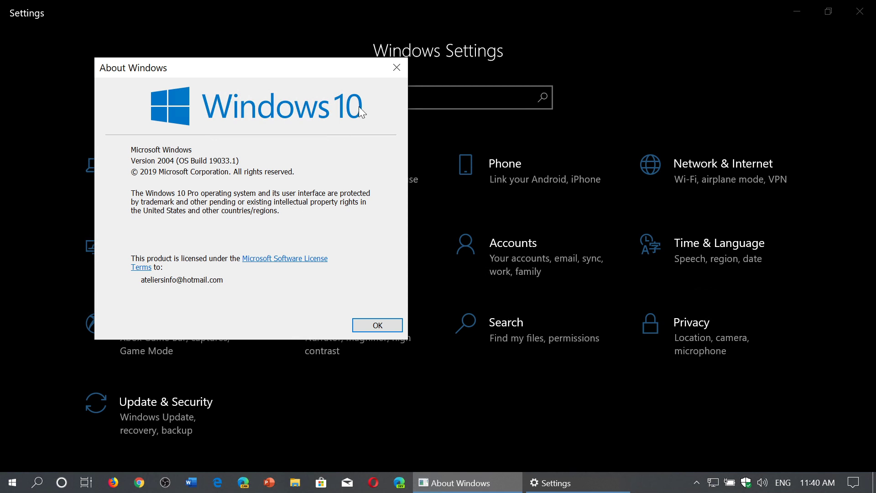
click(397, 67)
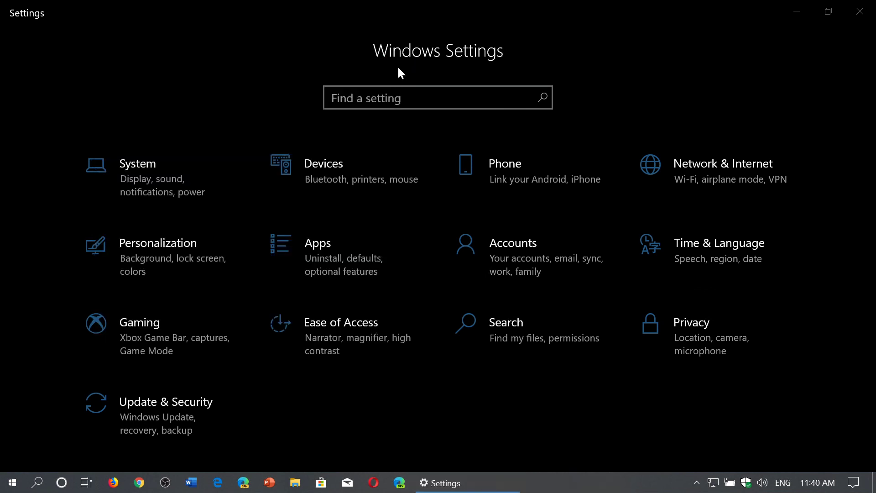
click(858, 15)
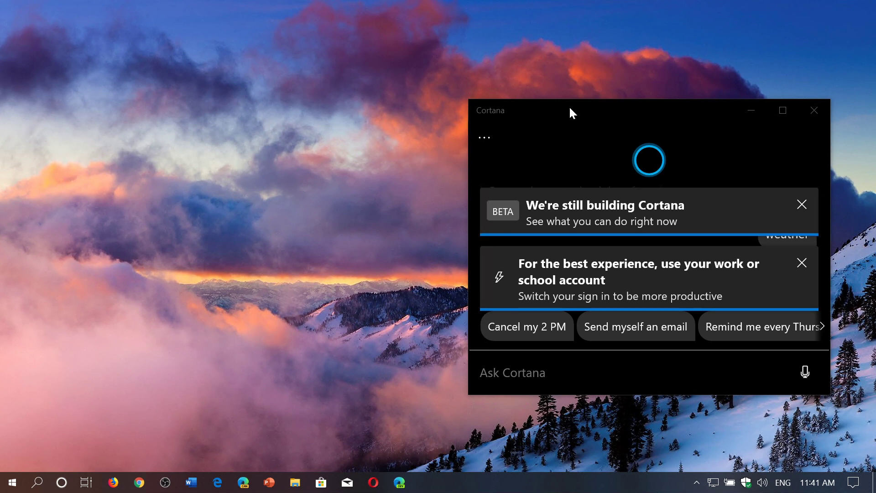
Center the Cortana window, try voice input, maximize it, then close Cortana
drag(571, 108, 405, 121)
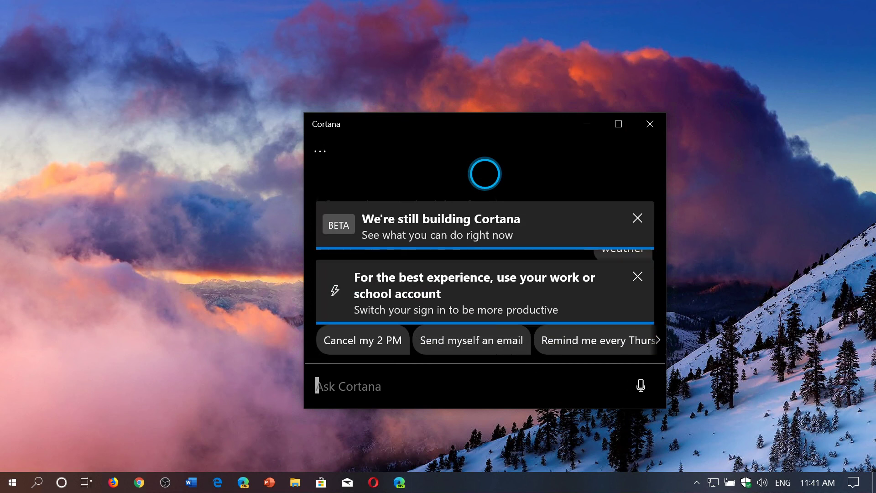
click(641, 387)
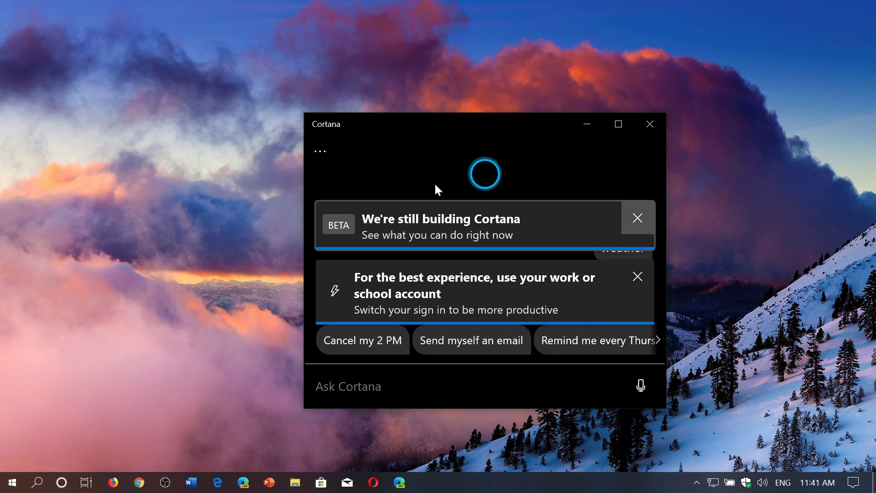
click(618, 124)
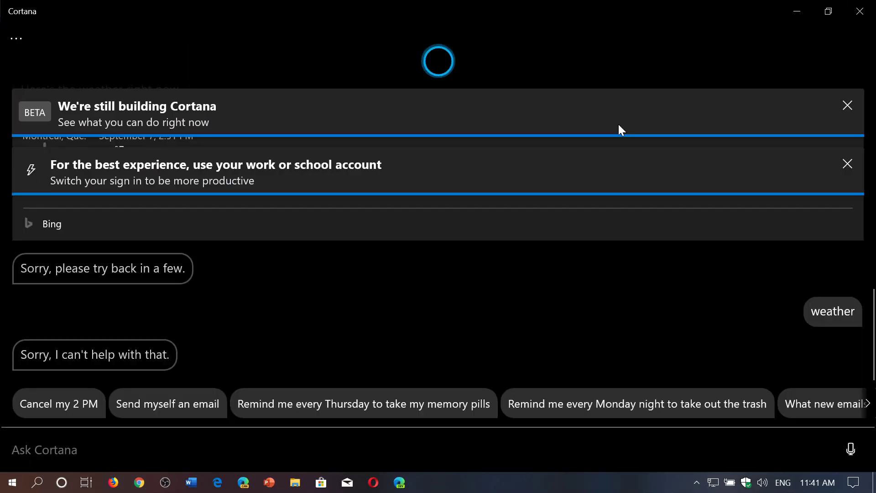
click(861, 12)
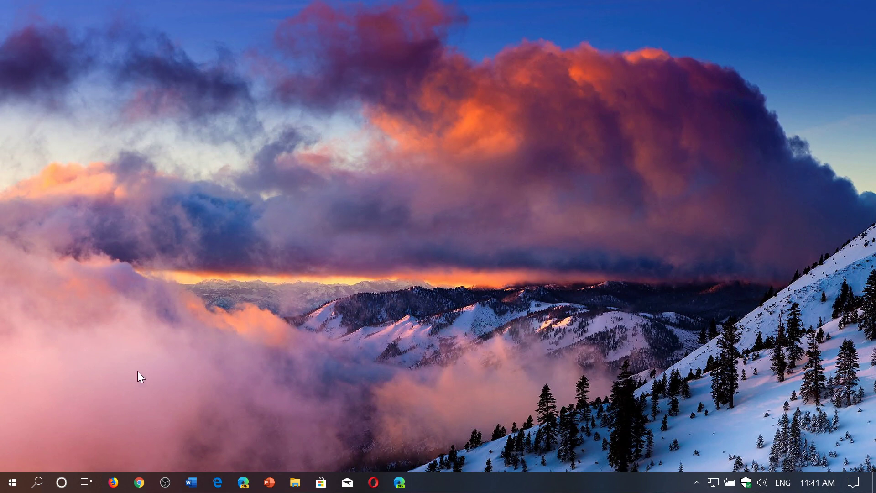
Add a new Desktop 3 in Task View, rename it 'productivity', and switch to it
click(87, 485)
click(207, 52)
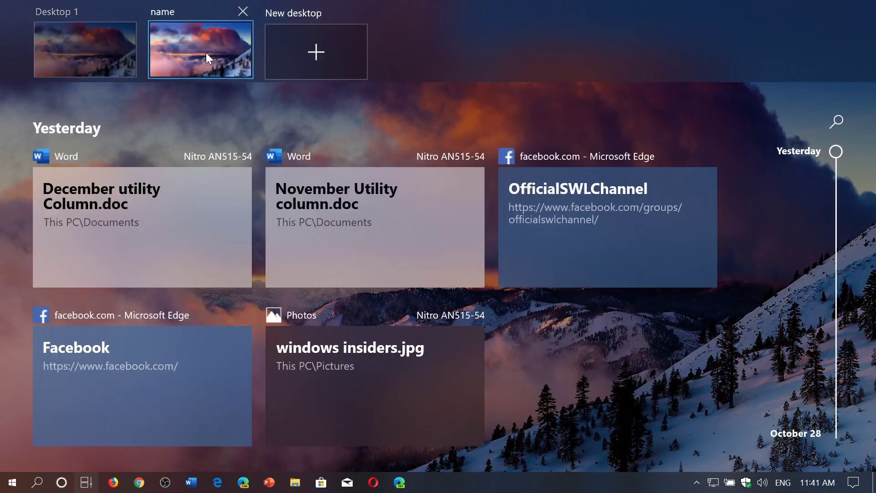
click(308, 42)
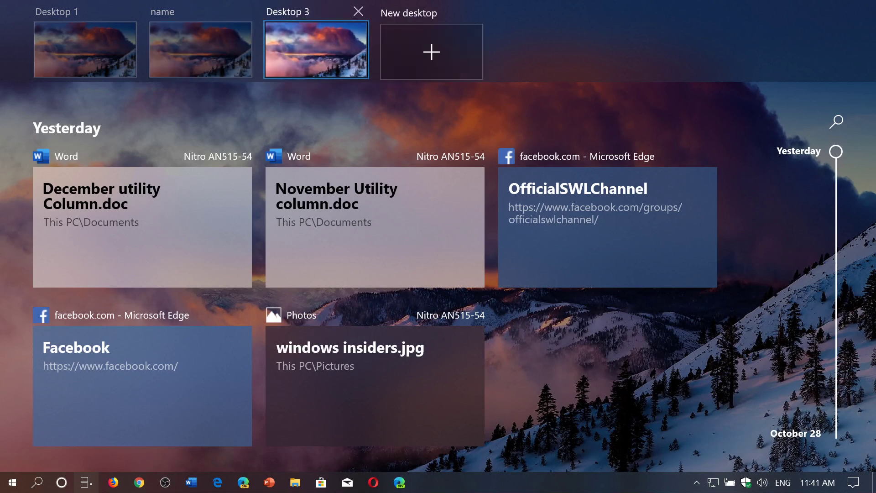
click(277, 11)
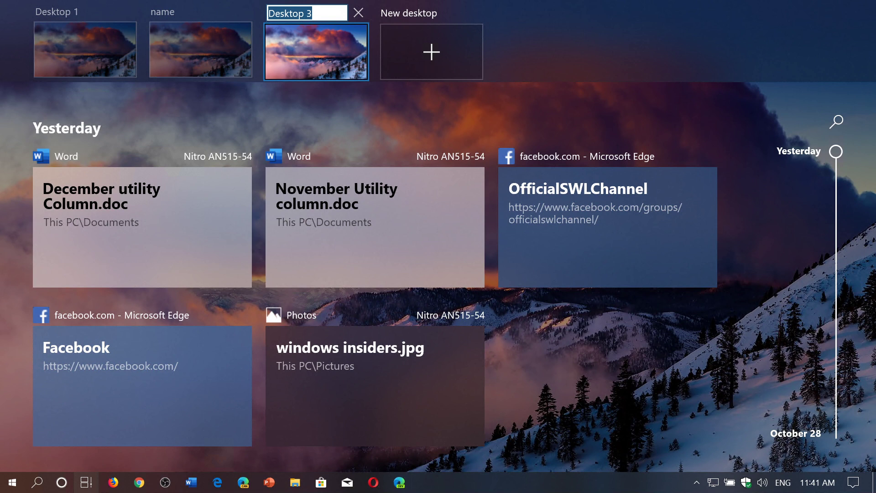
text(pro)
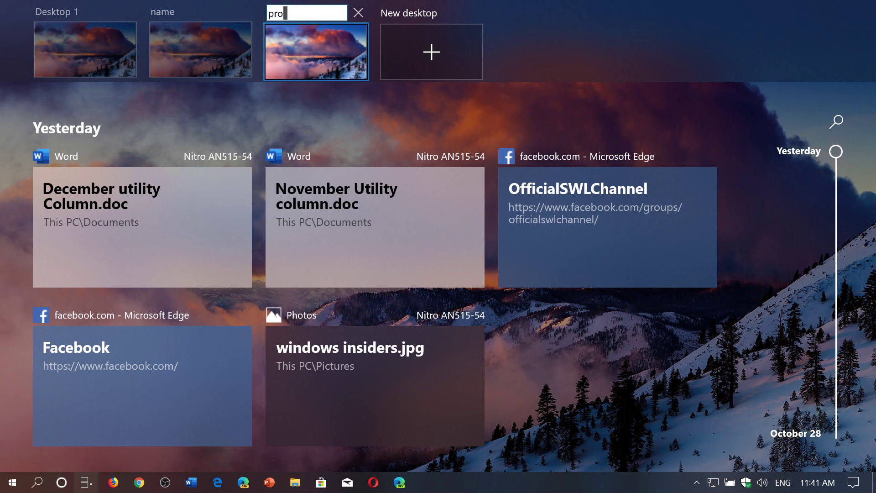
text(ductivity)
key(Return)
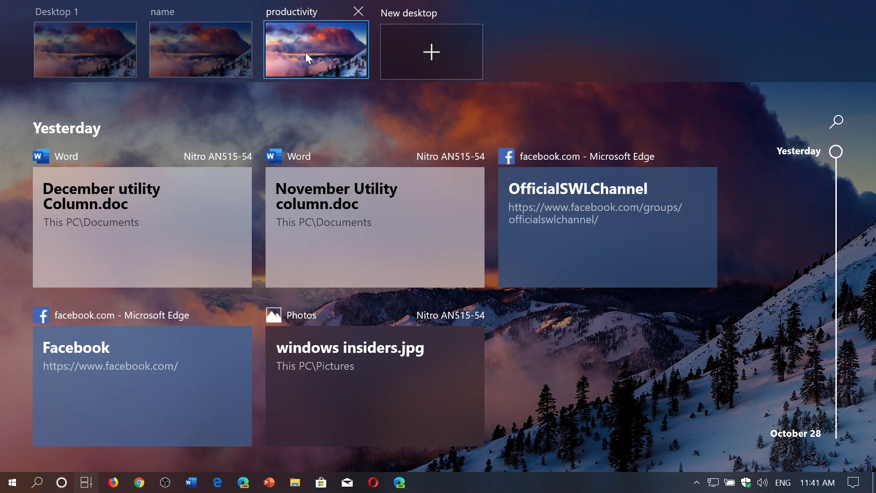
click(305, 65)
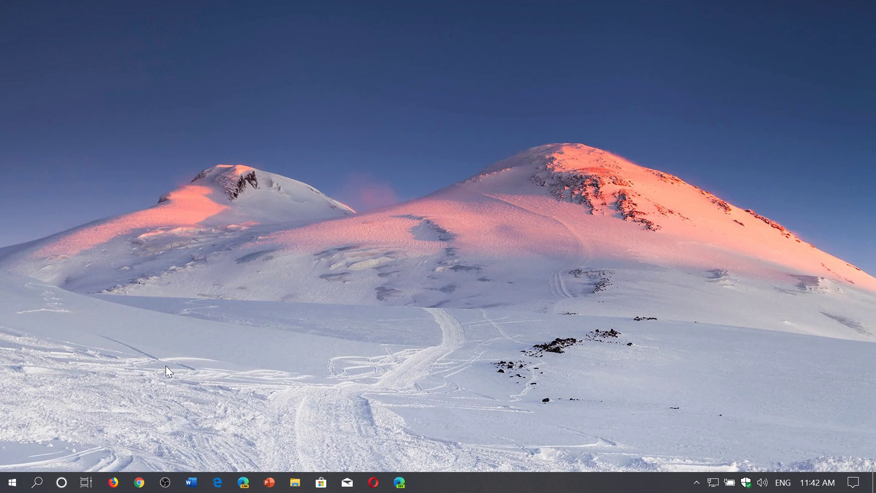
Close the 'name' and 'productivity' desktops in Task View, leaving one desktop
click(86, 480)
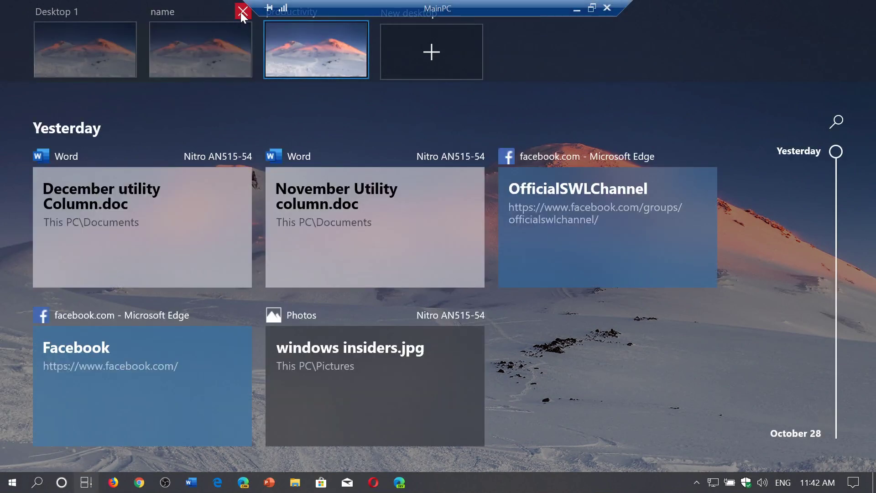
click(242, 13)
click(241, 13)
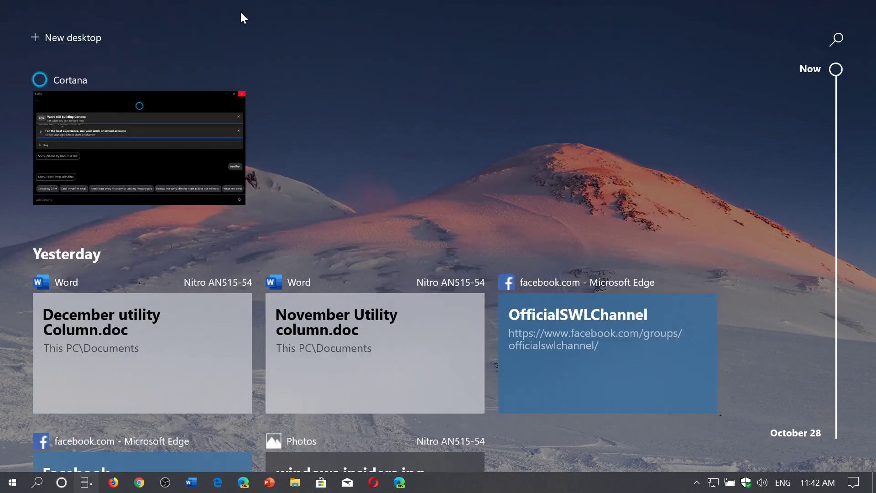
click(547, 55)
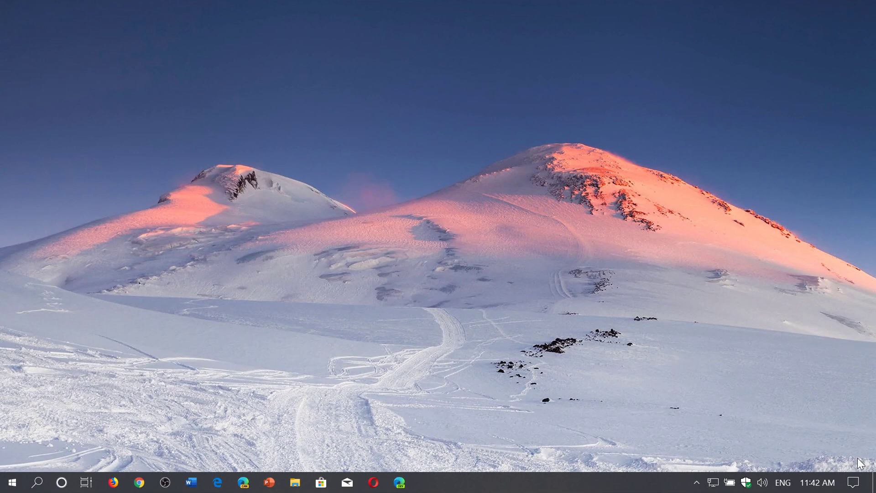
Open Update & Security from Action Center's All settings and view the advanced update options
click(853, 484)
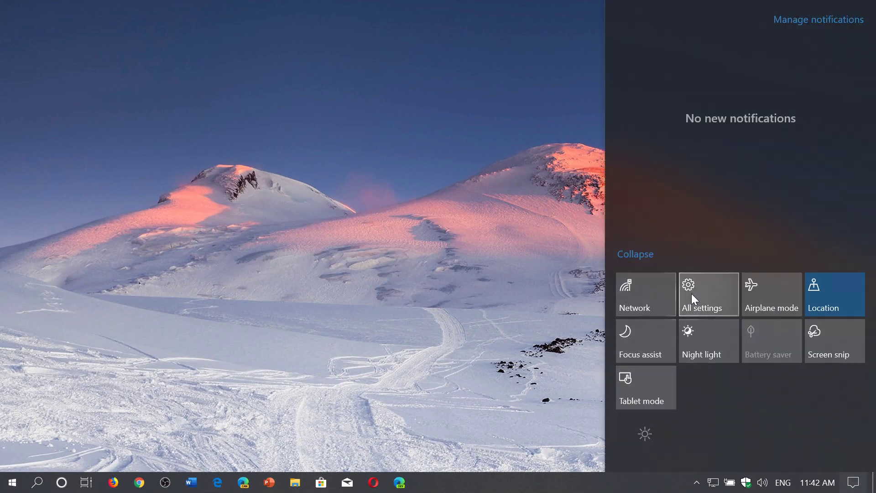
click(716, 294)
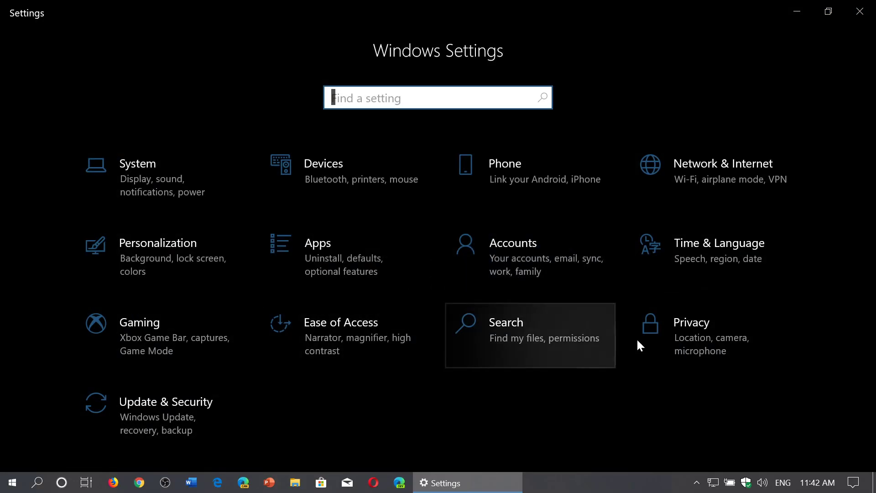
click(207, 420)
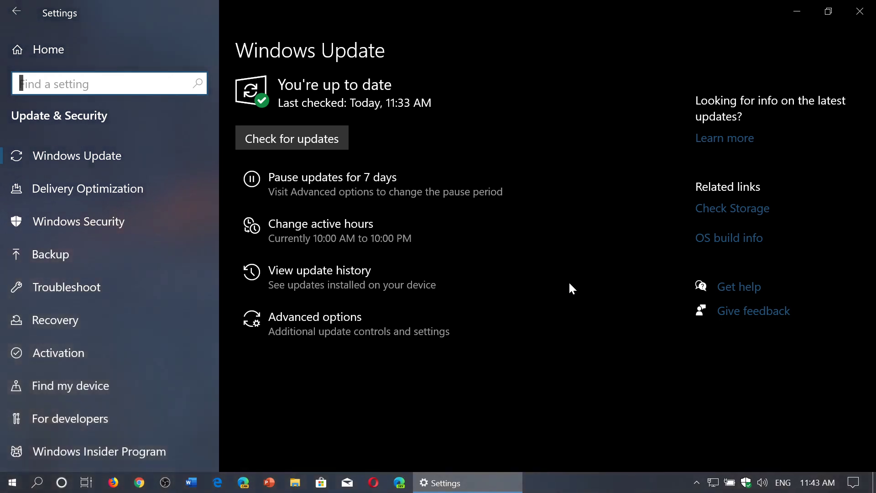
click(416, 325)
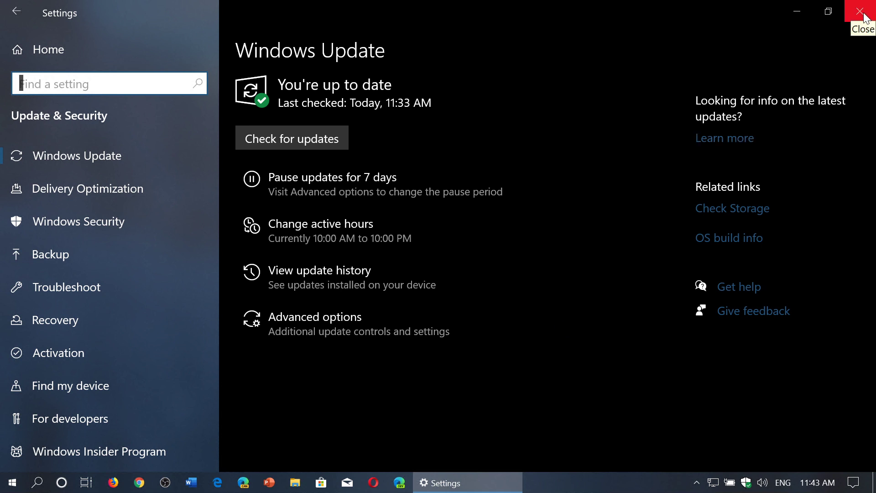
Go to the Recovery page with its Reset this PC option
click(144, 330)
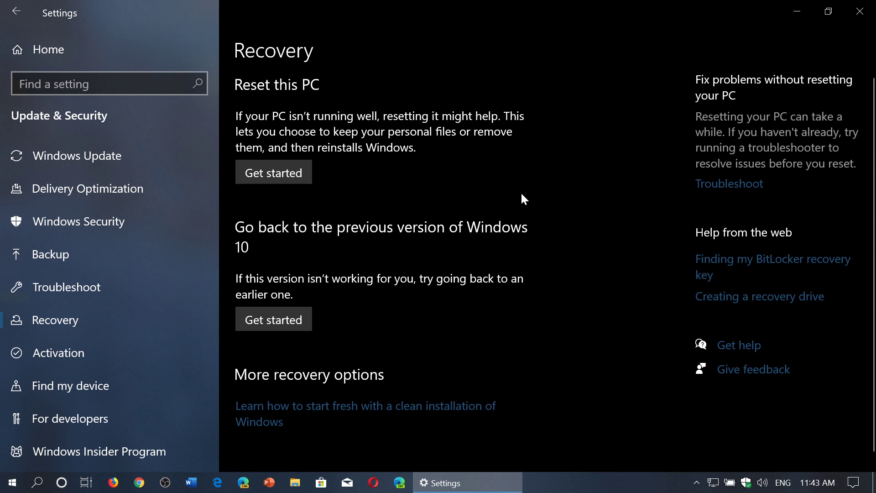
Start Reset this PC with Keep my files, review the reinstall options, then cancel
click(280, 172)
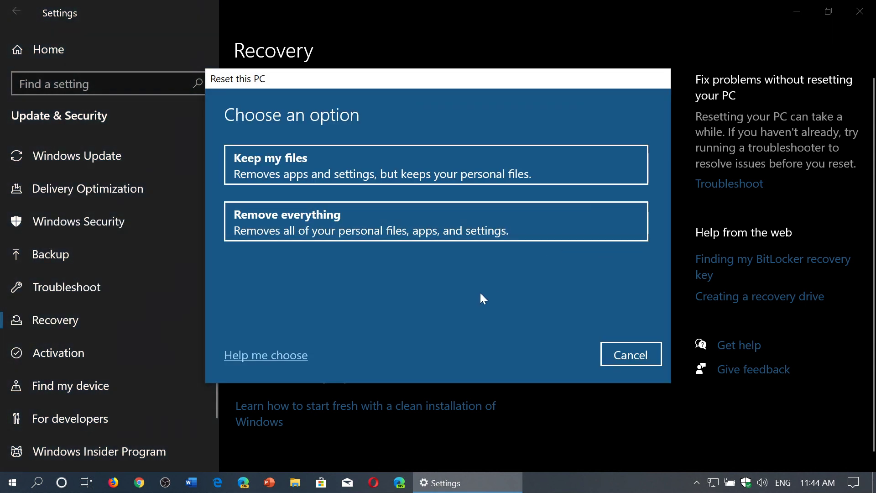
click(445, 170)
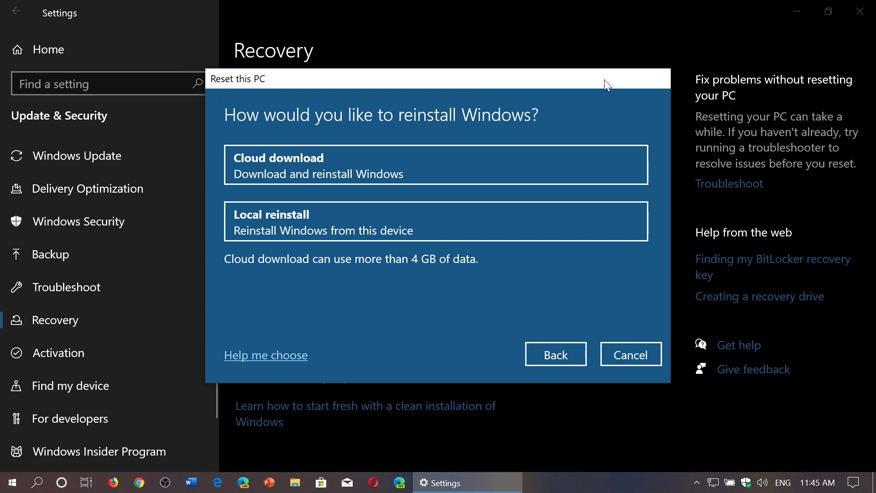
click(641, 356)
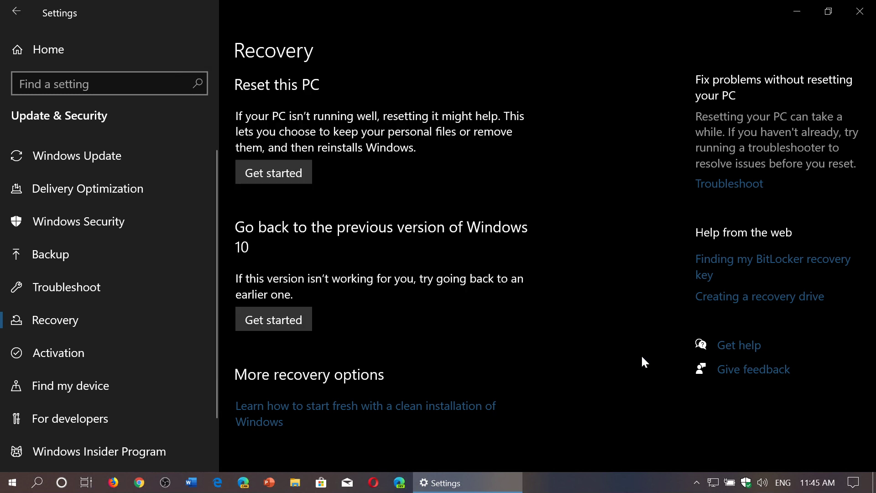
Close Settings and reopen the Windows Settings home through Action Center's All settings
click(865, 17)
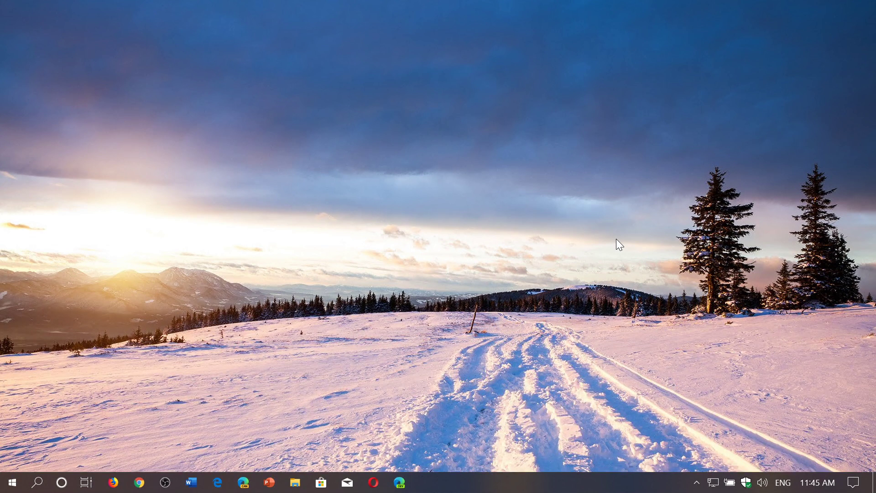
click(863, 488)
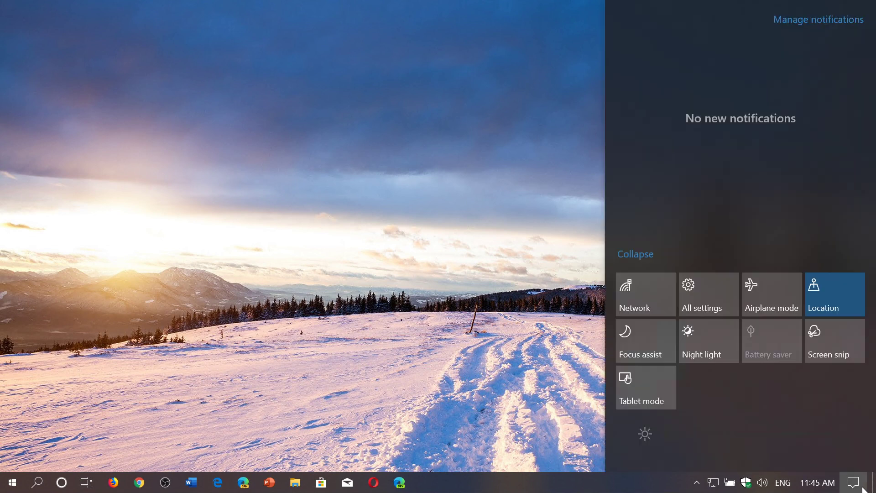
click(720, 301)
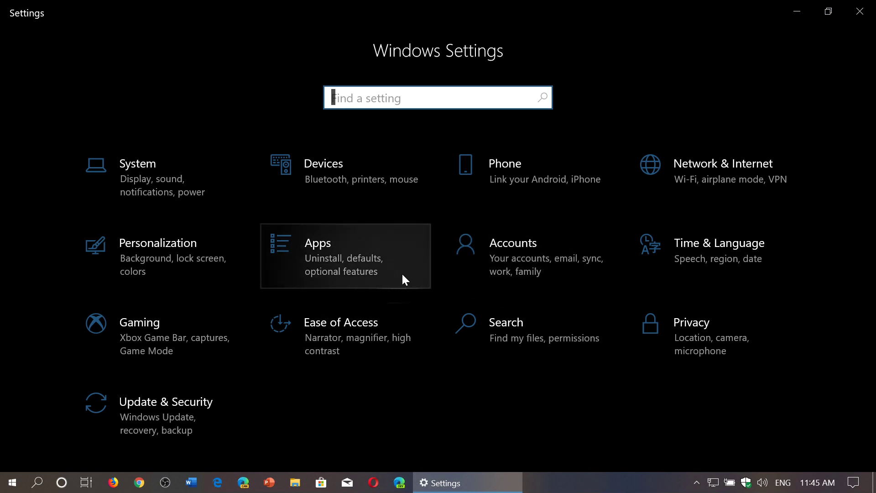
Open Accounts > Sign-in options and scroll to the Restart apps and Privacy settings
click(524, 265)
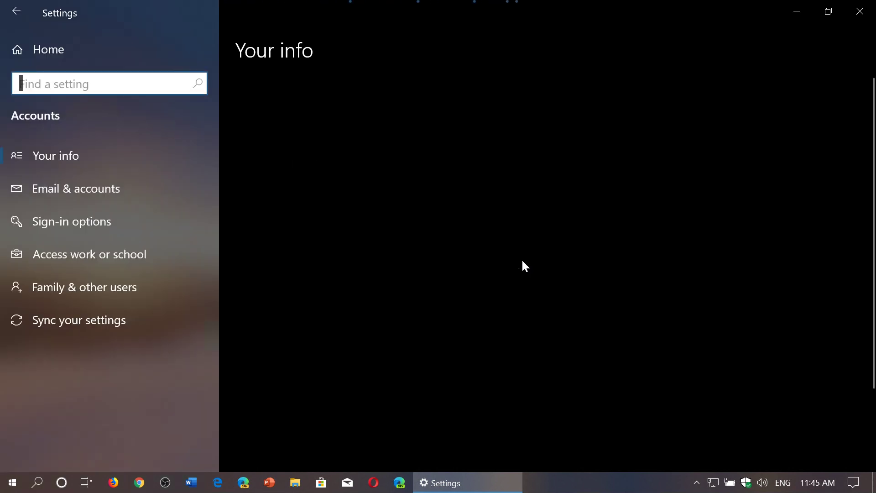
click(166, 224)
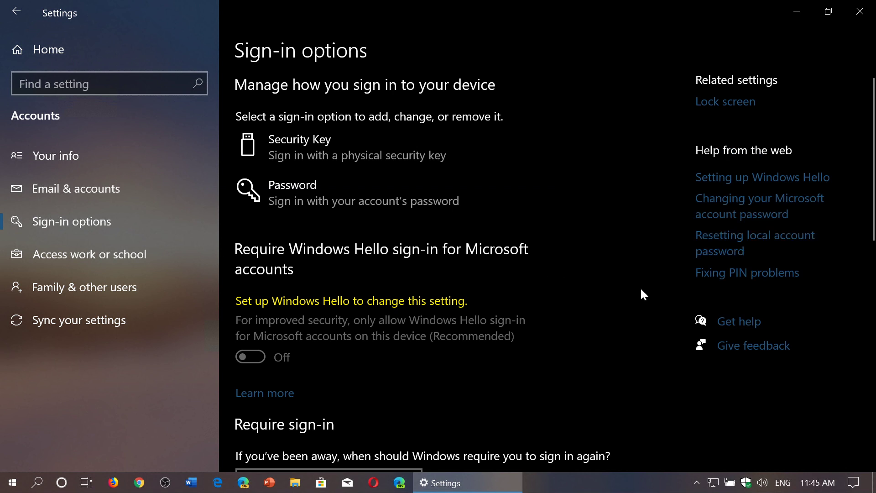
scroll(642, 295, down, 4)
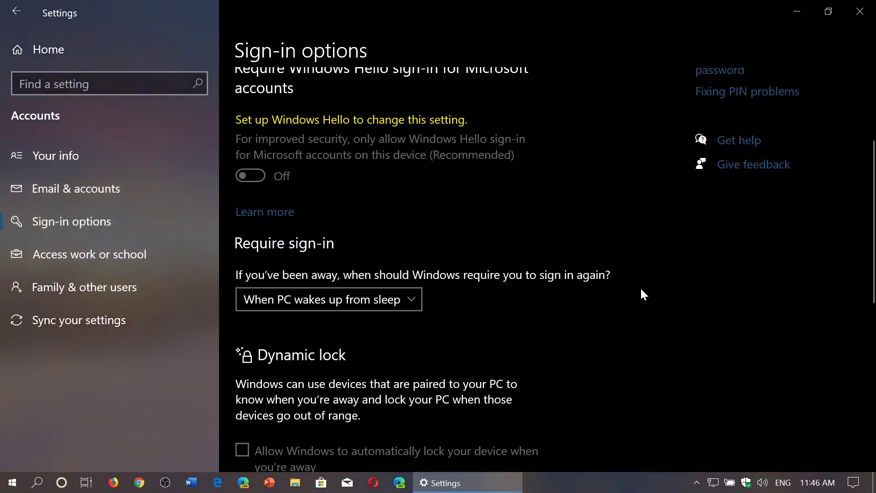
scroll(643, 295, down, 8)
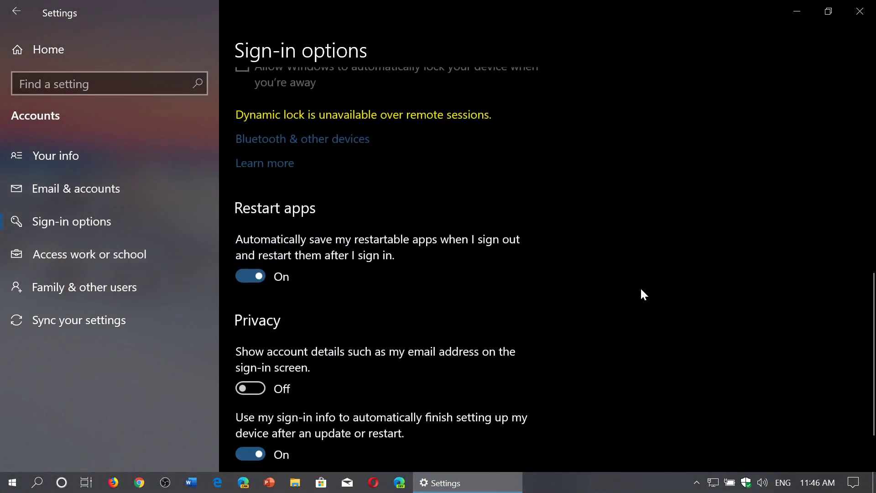
scroll(641, 290, down, 2)
scroll(641, 291, up, 2)
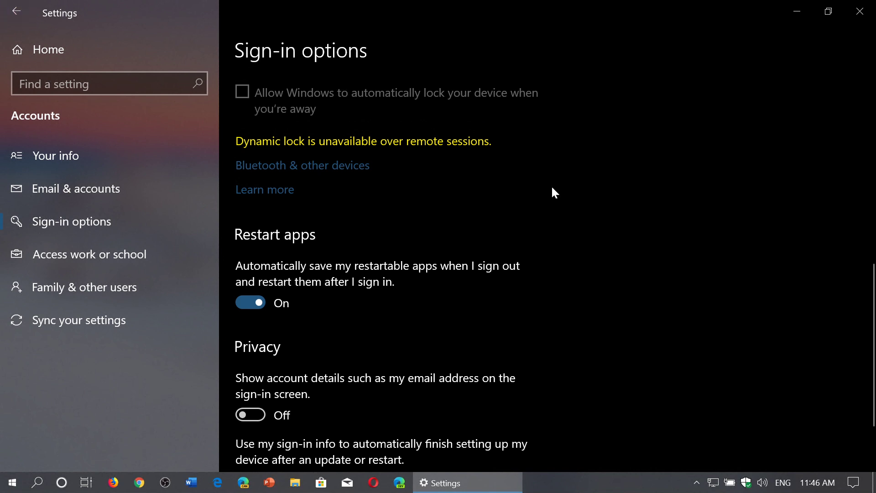
Go back from Sign-in options to the Windows Settings home page
click(14, 16)
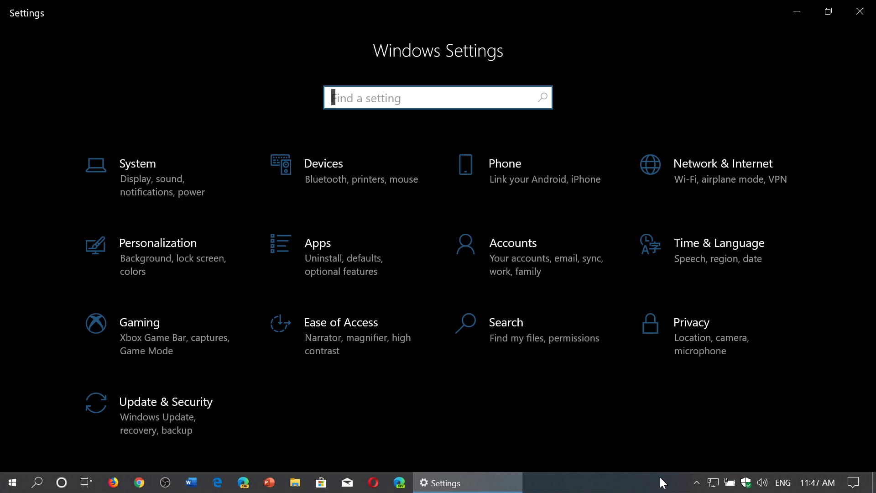
right_click(666, 488)
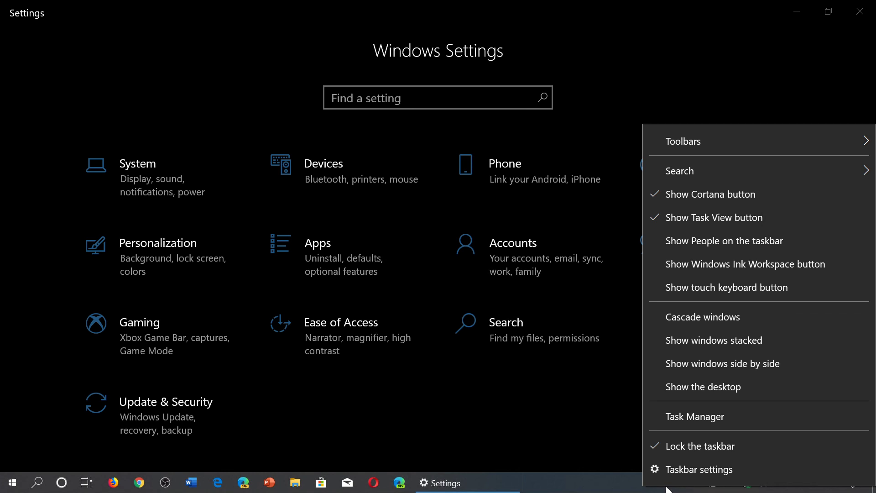
click(521, 408)
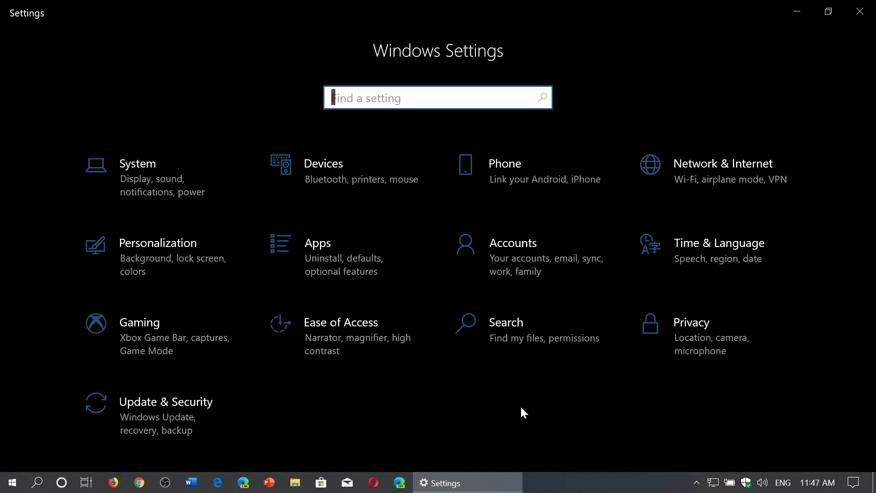
Review per-app Ethernet data usage (158 MB over 30 days), then return to Network Status
click(713, 178)
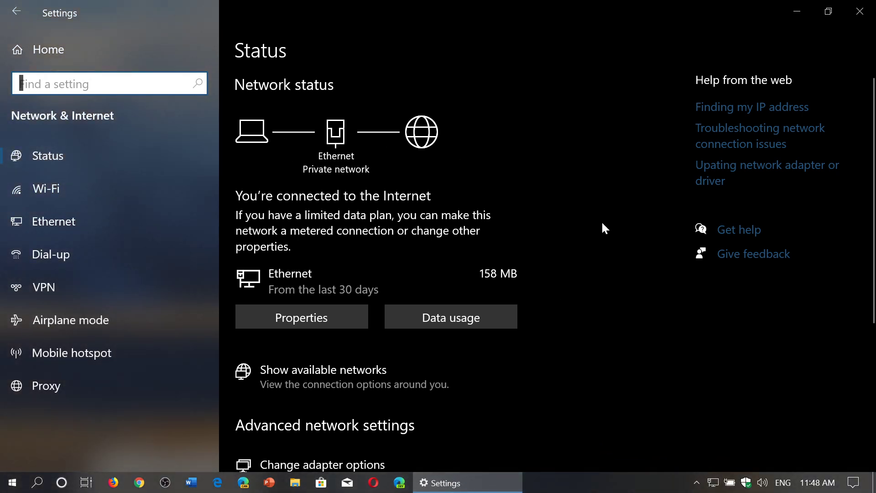
scroll(602, 223, down, 5)
scroll(602, 224, up, 5)
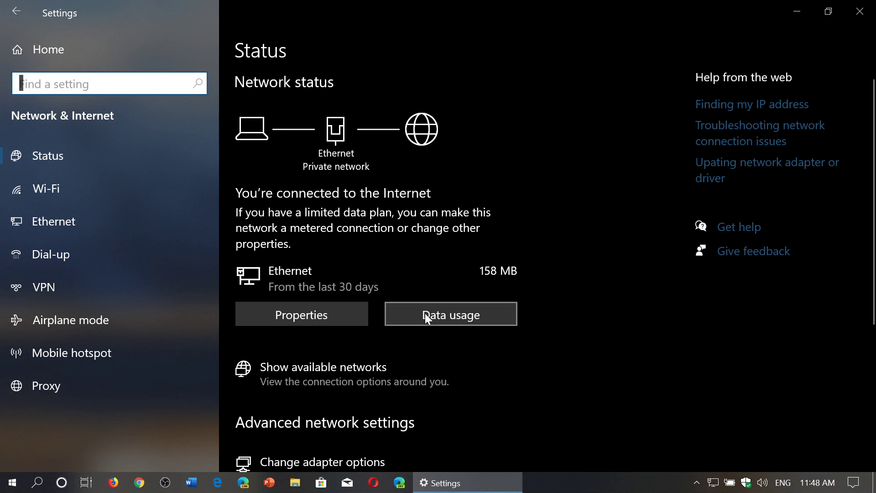
click(451, 315)
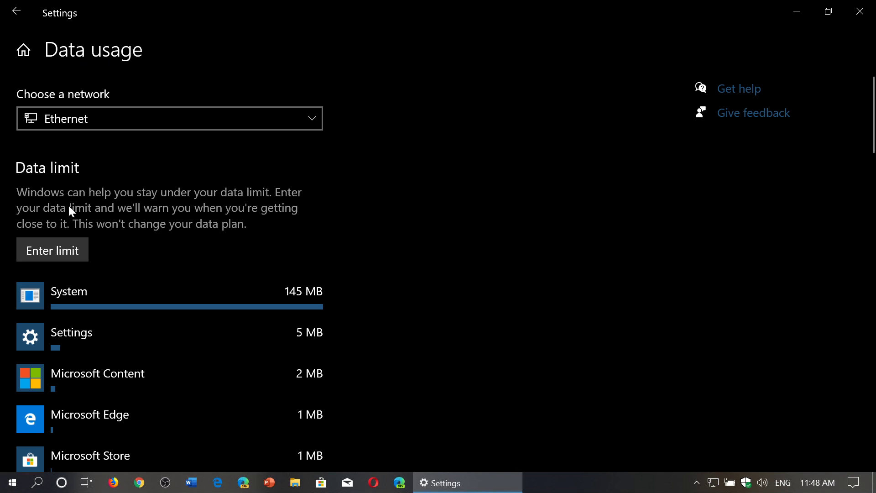
scroll(68, 205, down, 20)
scroll(68, 208, down, 5)
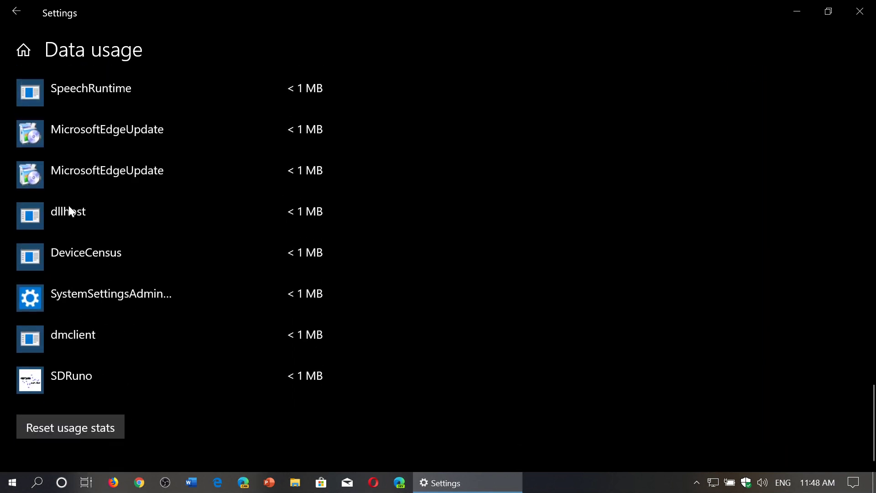
click(18, 17)
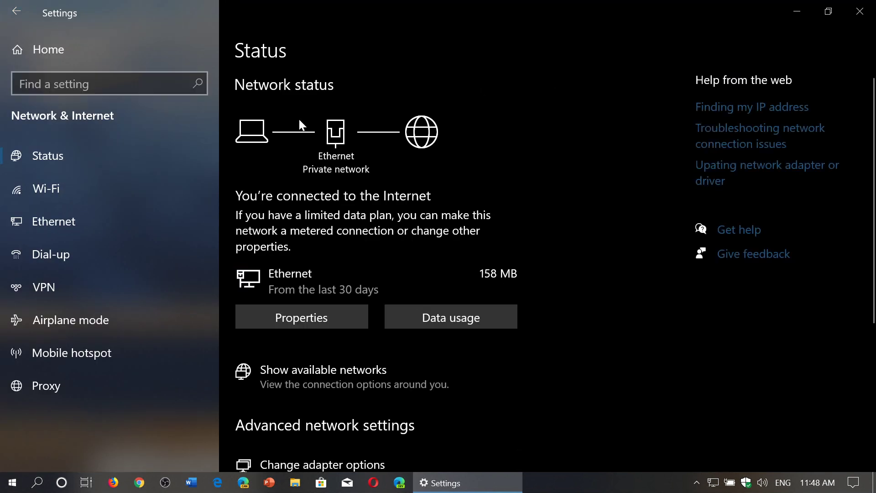
Return to the Settings home page, then open and dismiss the Action Center quick actions
click(24, 13)
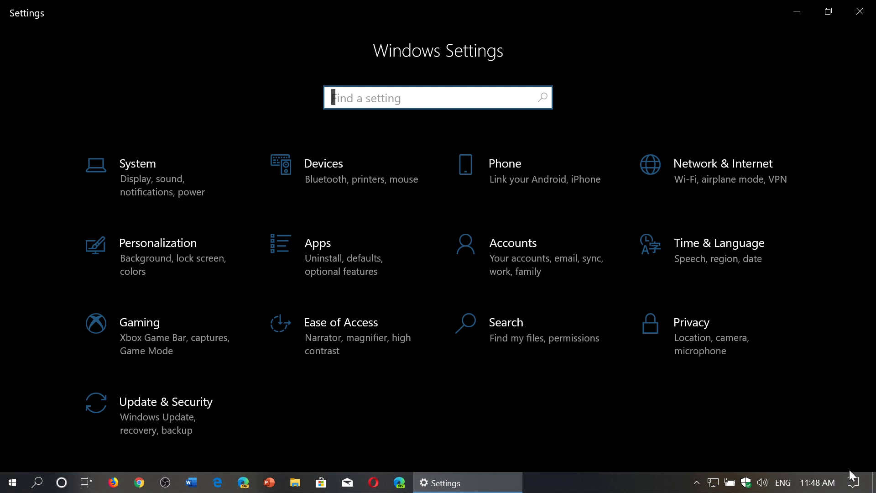
click(855, 483)
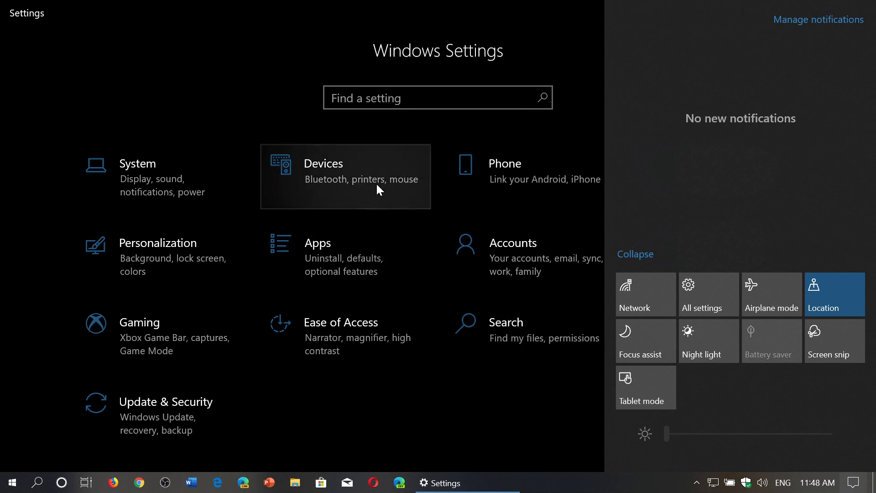
click(371, 451)
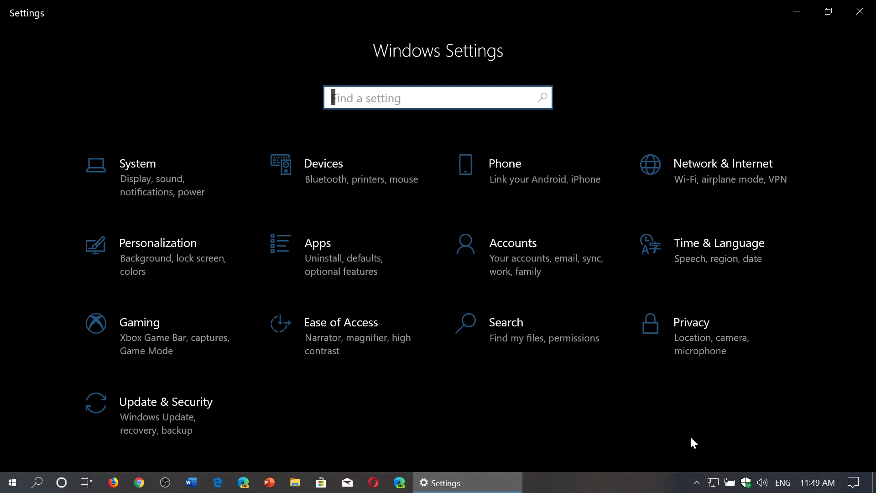
Close Settings and minimize the MainPC Remote Desktop session from its connection bar
click(860, 11)
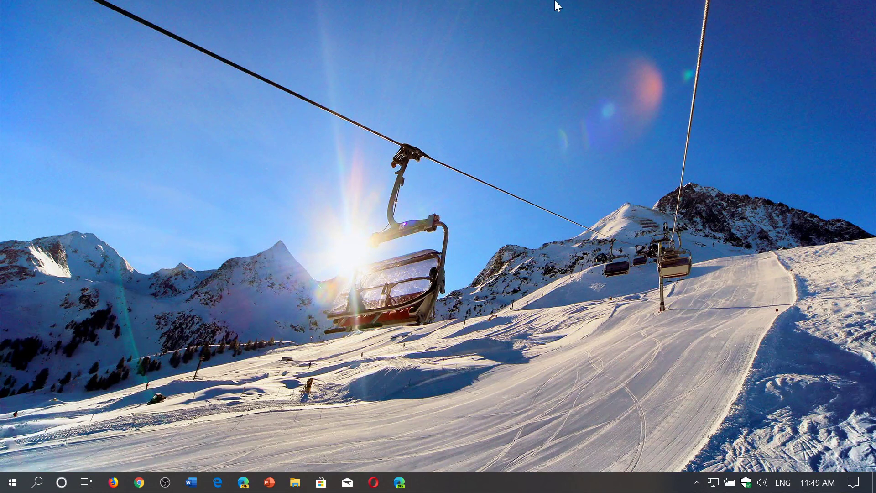
mouse_move(554, 3)
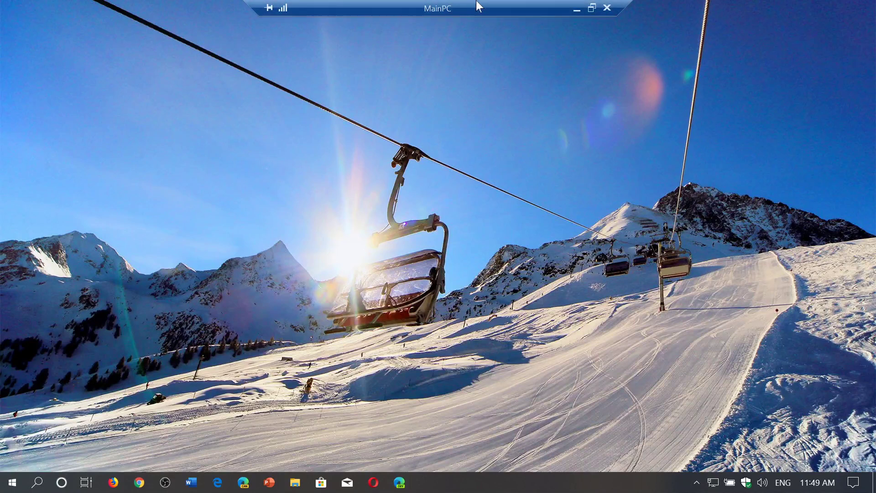
click(574, 7)
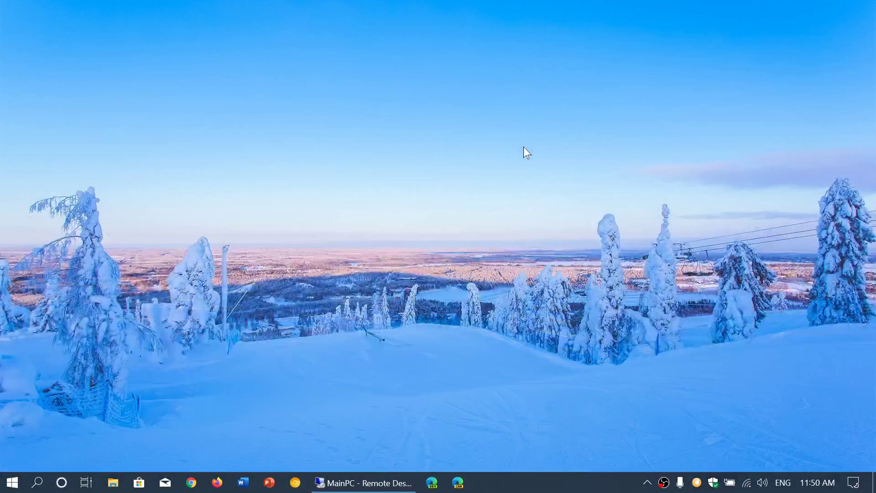